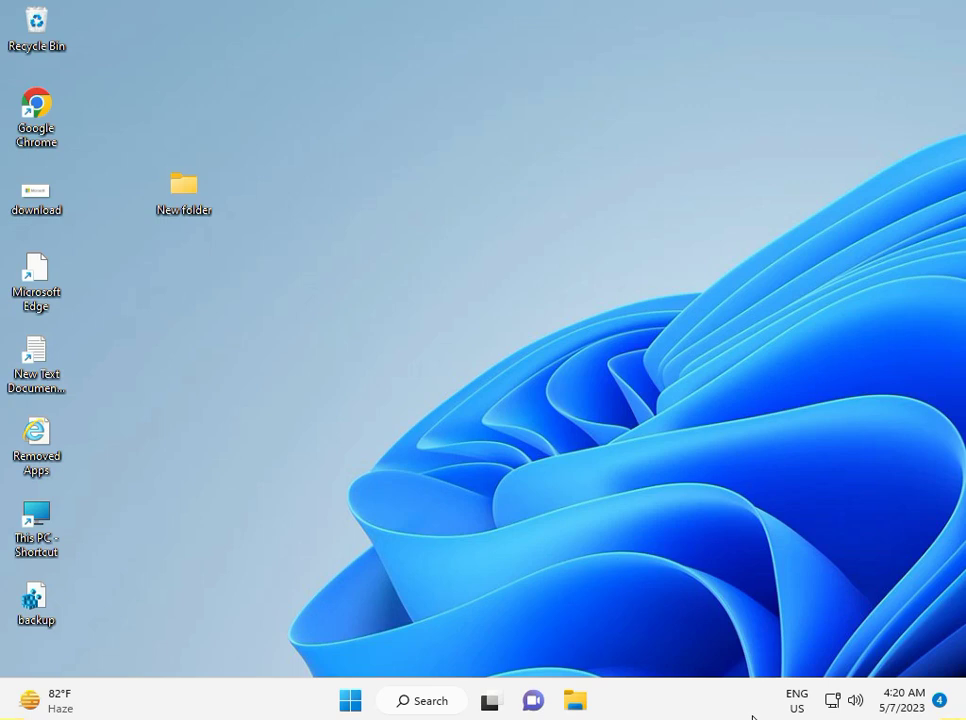
# Show the computer's shut down and restart options, leaving them without choosing either one.
pyautogui.click(354, 706)
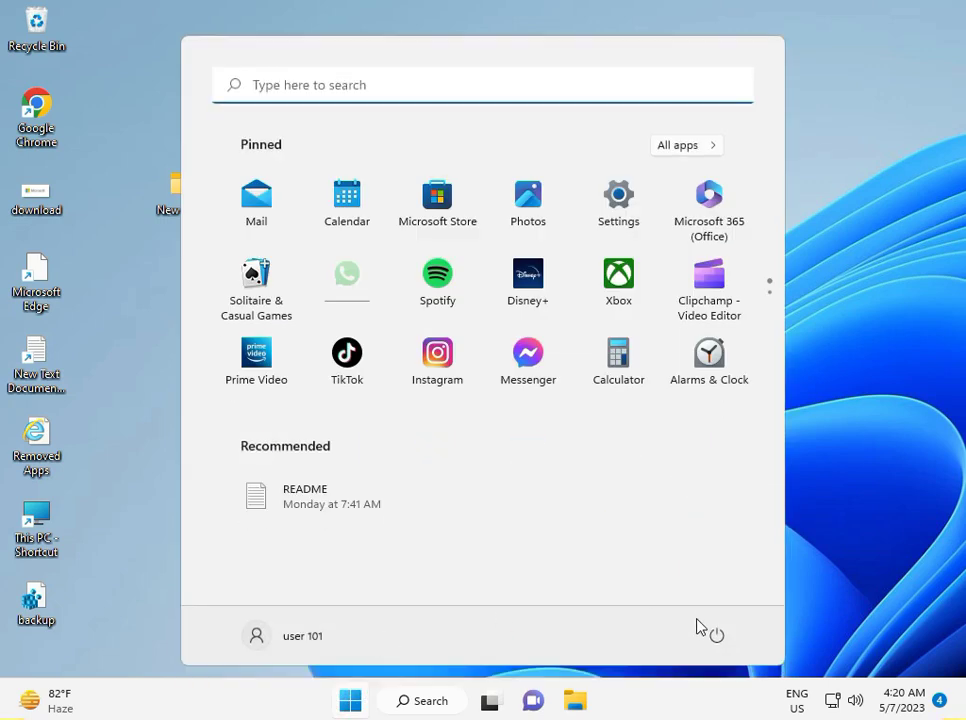
pyautogui.click(712, 633)
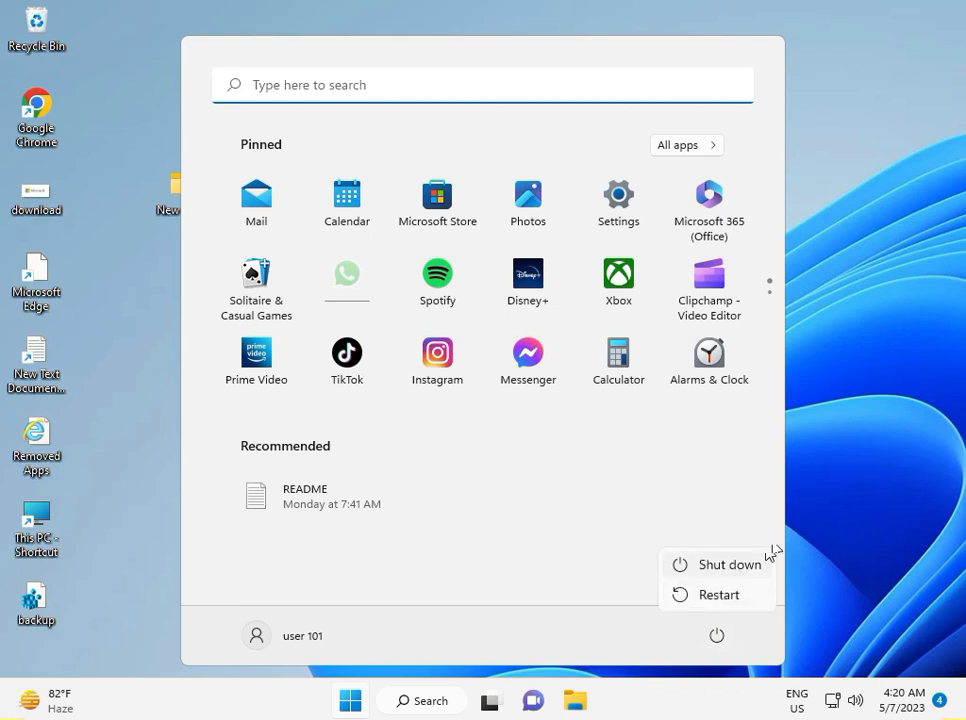
pyautogui.click(826, 510)
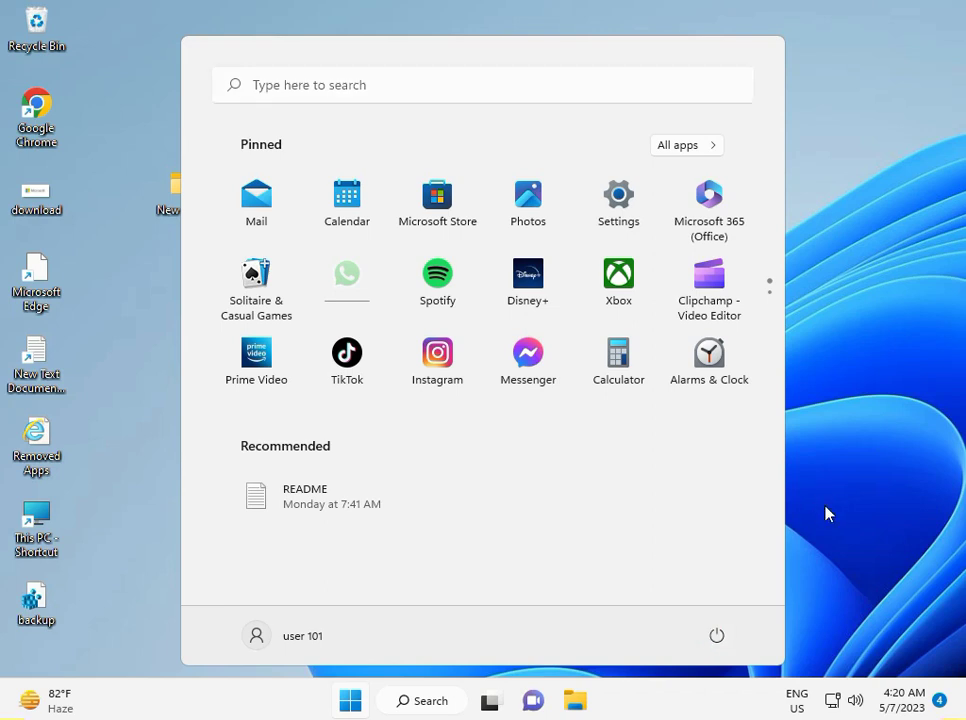
pyautogui.click(826, 513)
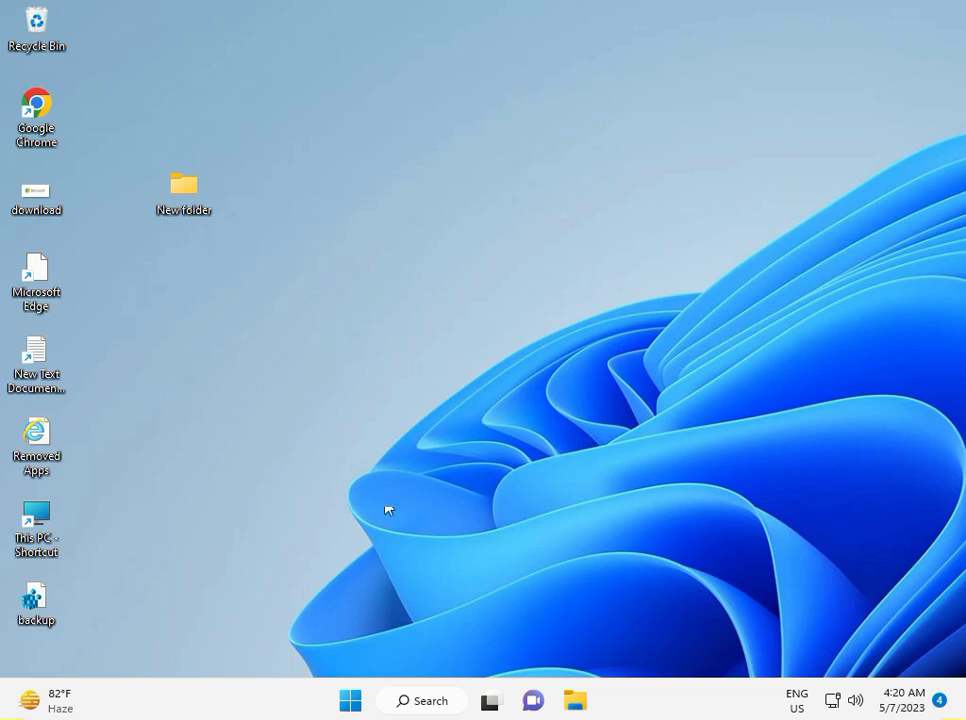
# Examine the Microsoft Visual C++ 2015-2022 Redistributable (x64) entry in Control Panel's list of installed programs.
pyautogui.click(354, 701)
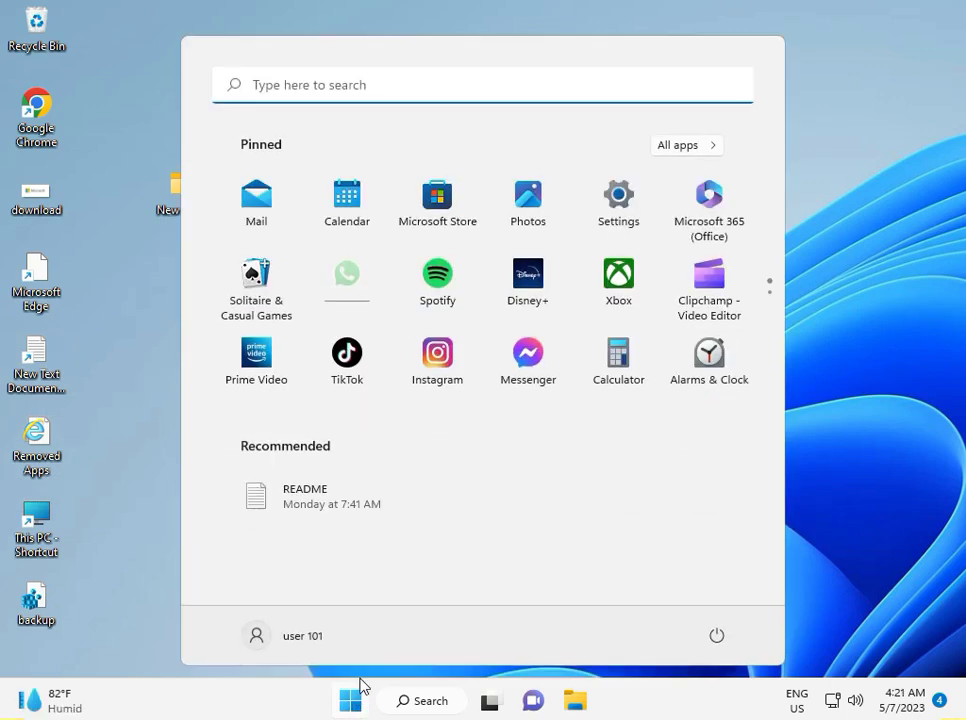
pyautogui.write('contr')
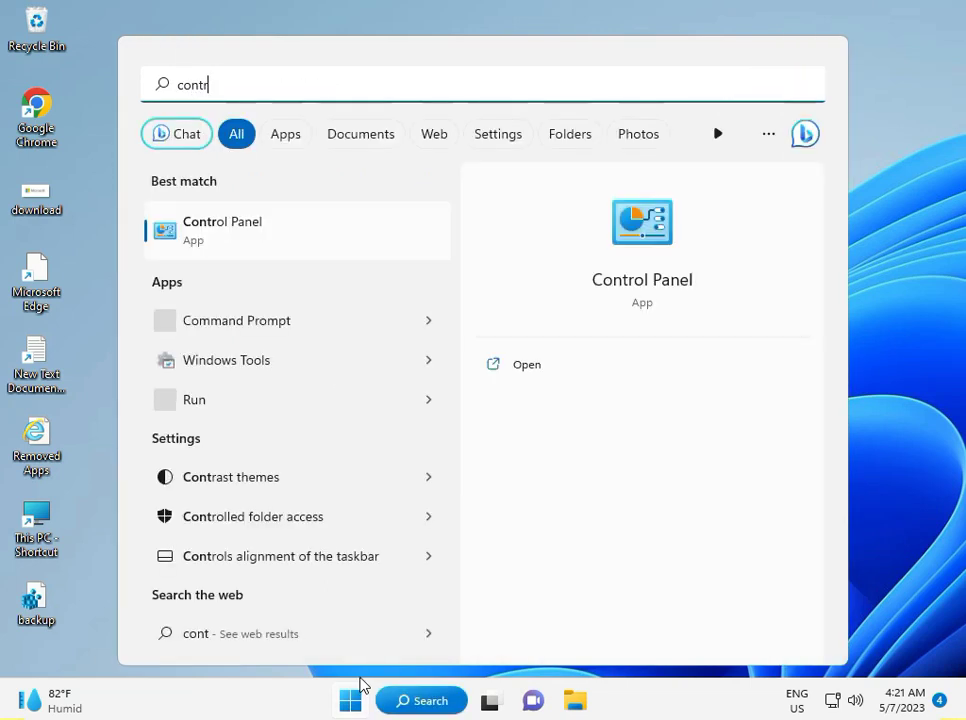
pyautogui.click(281, 244)
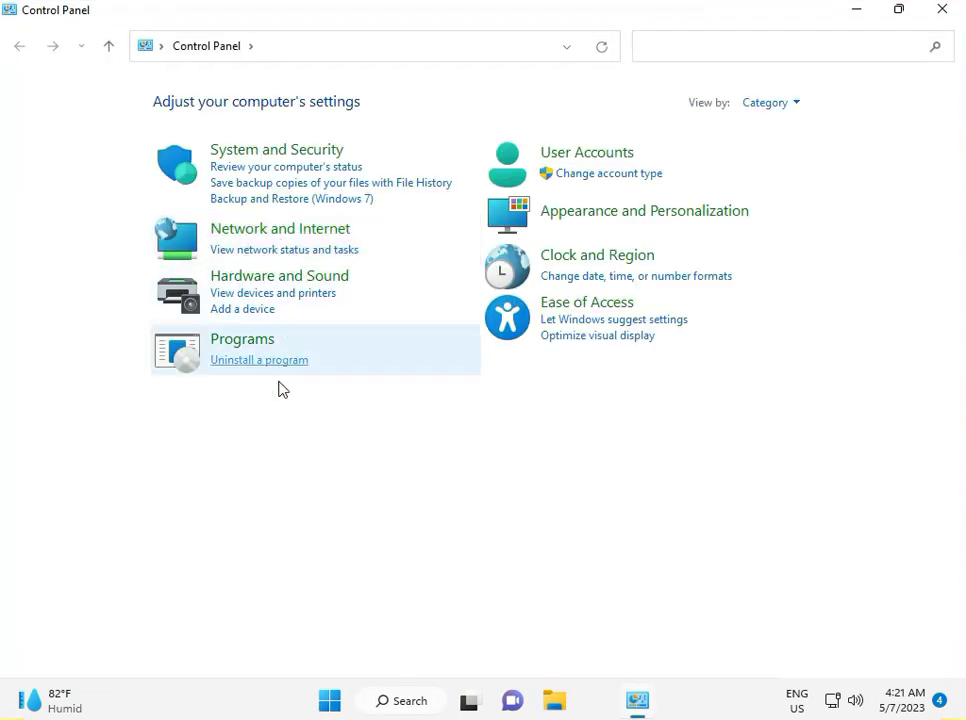
pyautogui.click(784, 102)
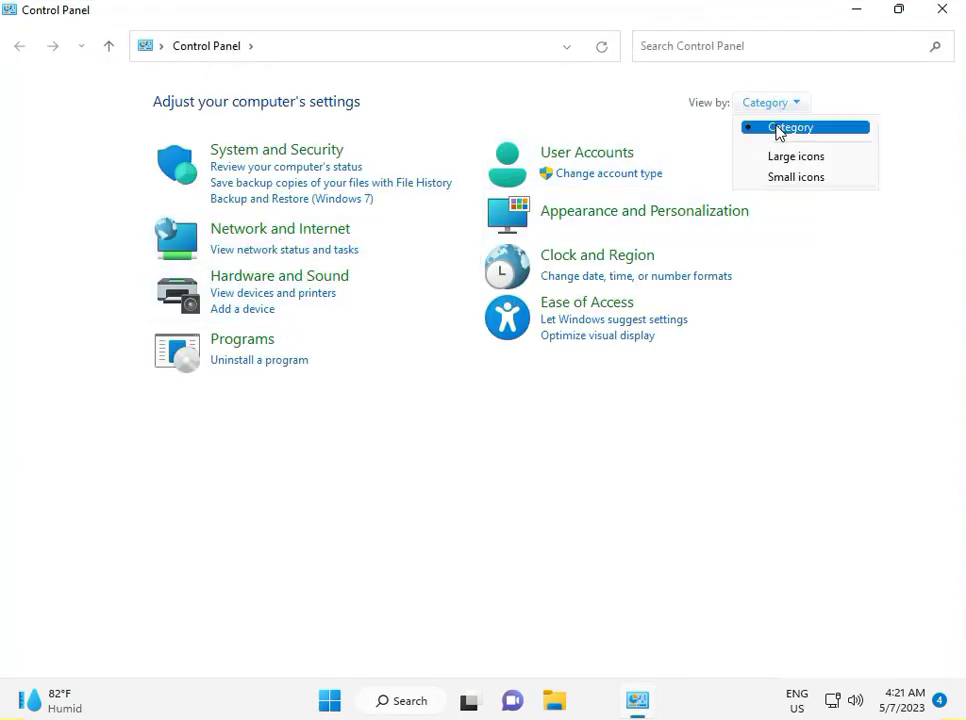
pyautogui.click(276, 364)
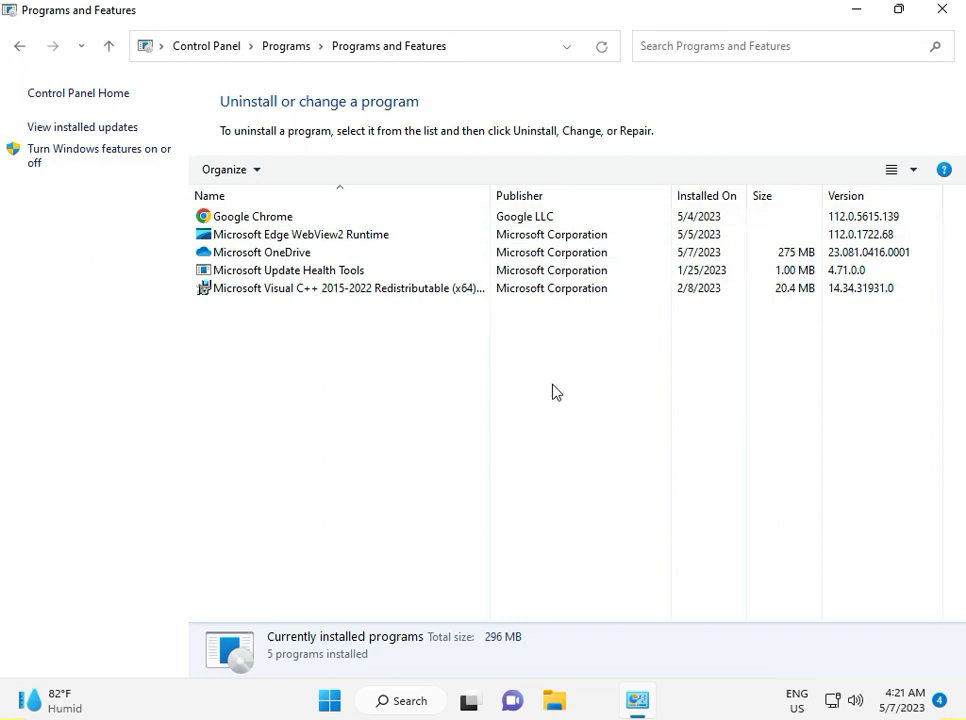
pyautogui.click(272, 290)
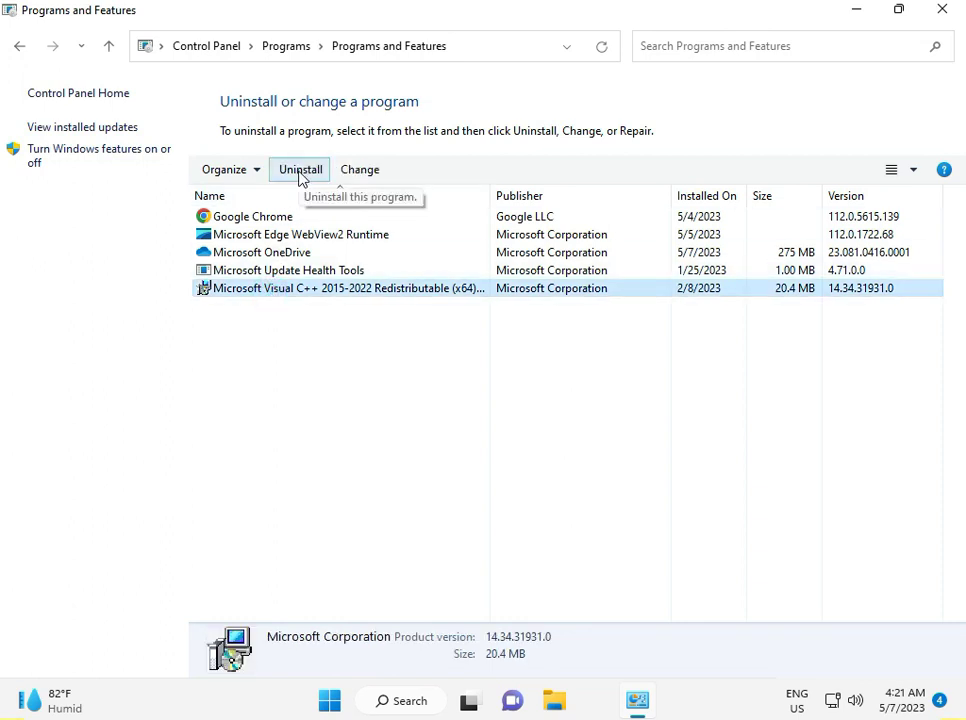
pyautogui.click(942, 11)
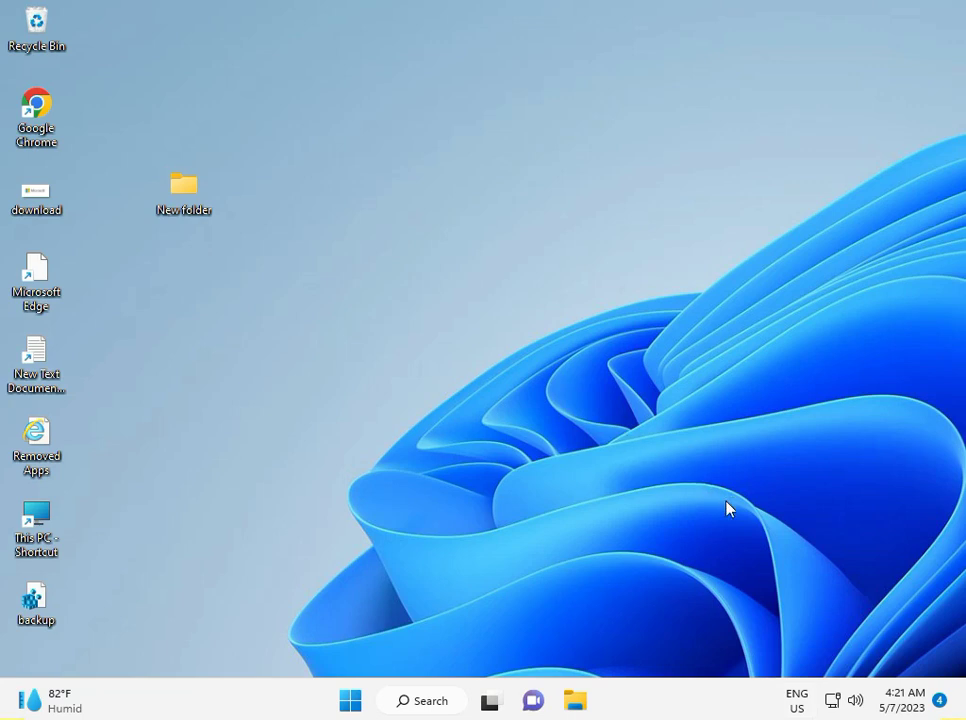
# Open the Network and Sharing Center from Control Panel with the Category view.
pyautogui.click(831, 702)
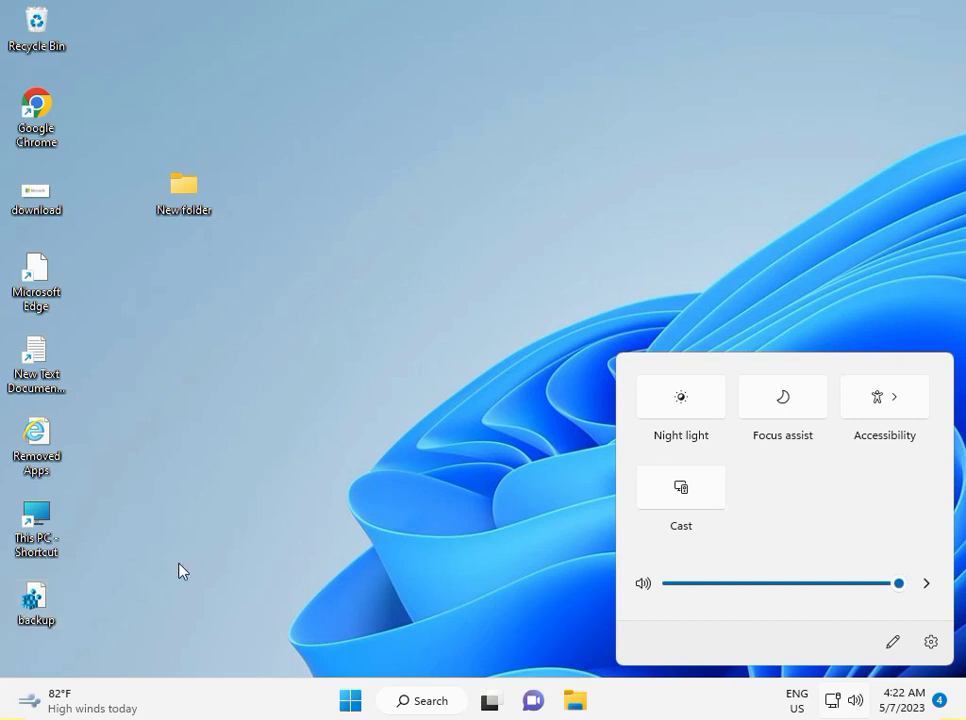
pyautogui.click(497, 556)
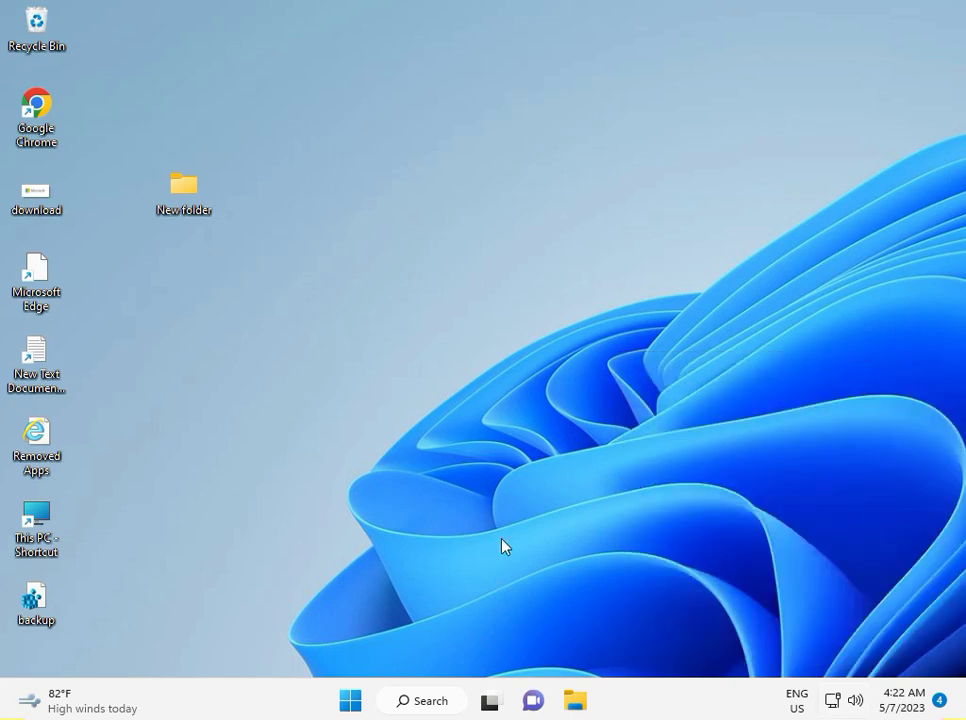
pyautogui.click(354, 706)
pyautogui.write('con')
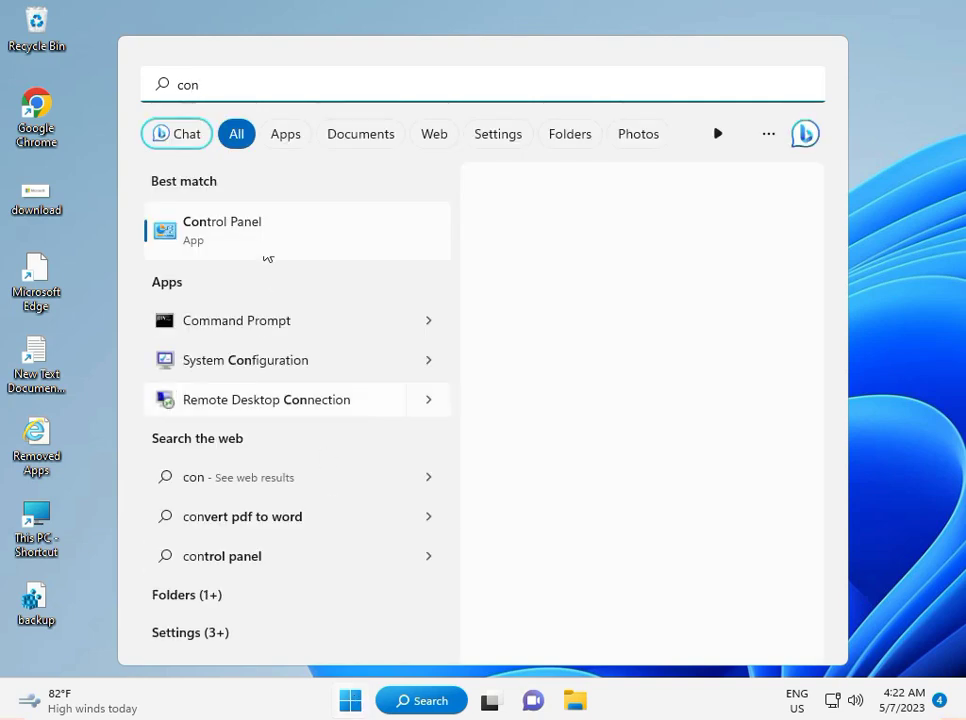
pyautogui.click(255, 219)
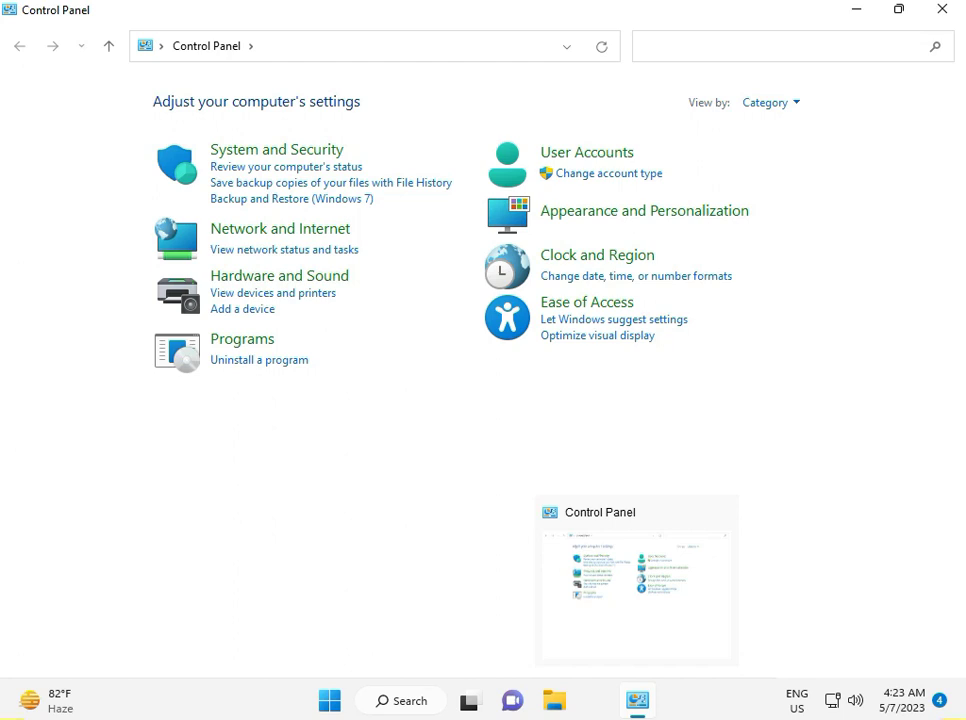
pyautogui.click(766, 91)
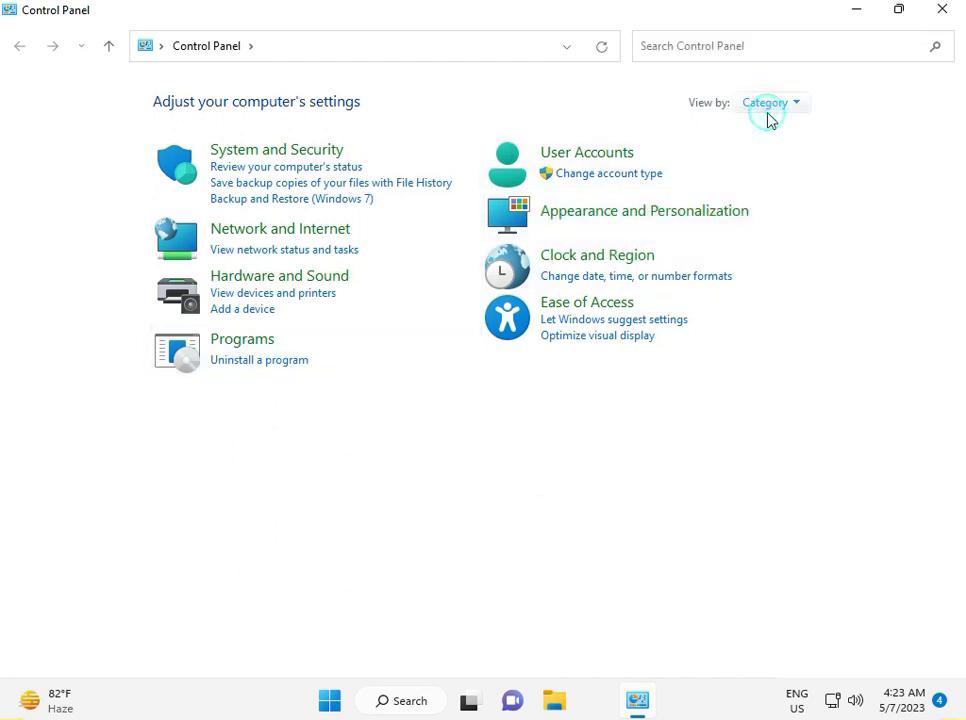
pyautogui.click(219, 435)
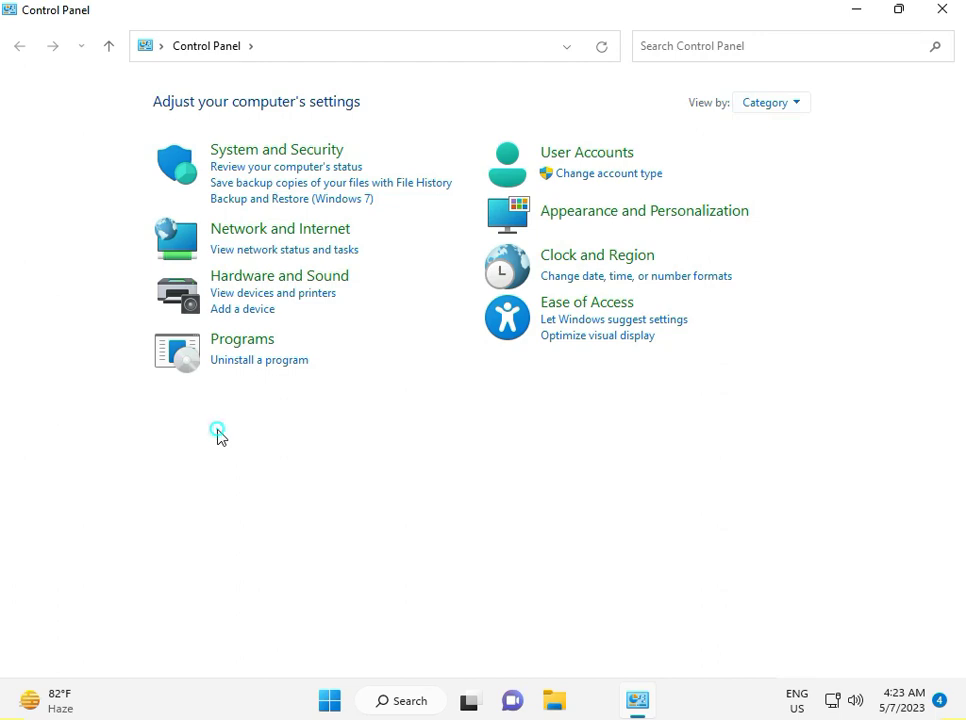
pyautogui.click(277, 249)
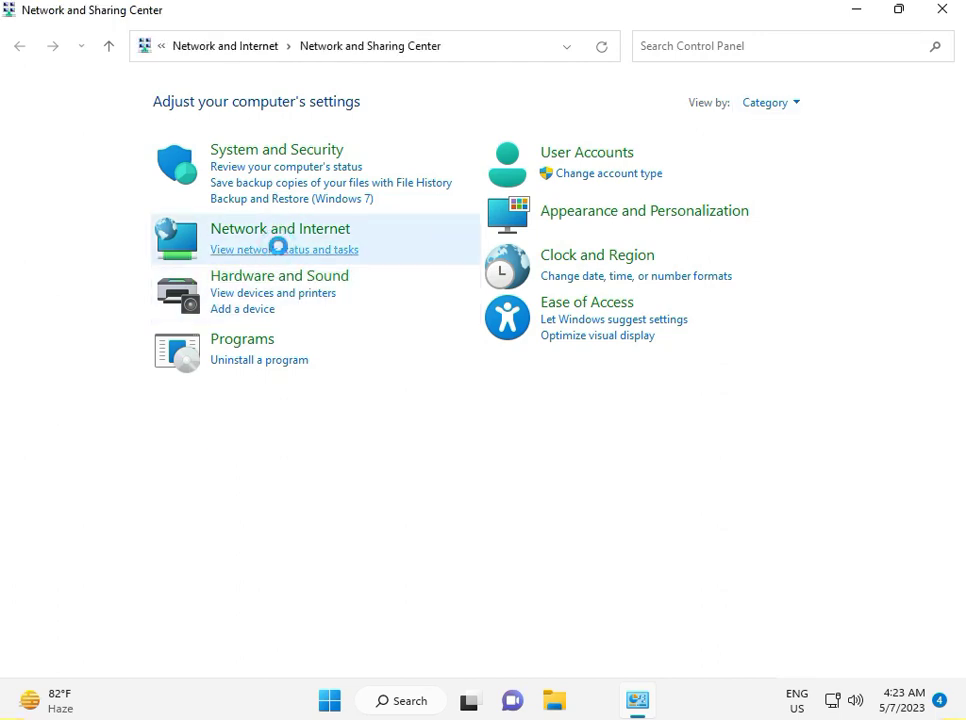
# Examine the status of the Ethernet connection, including its connectivity and speed, and close the network windows.
pyautogui.click(624, 167)
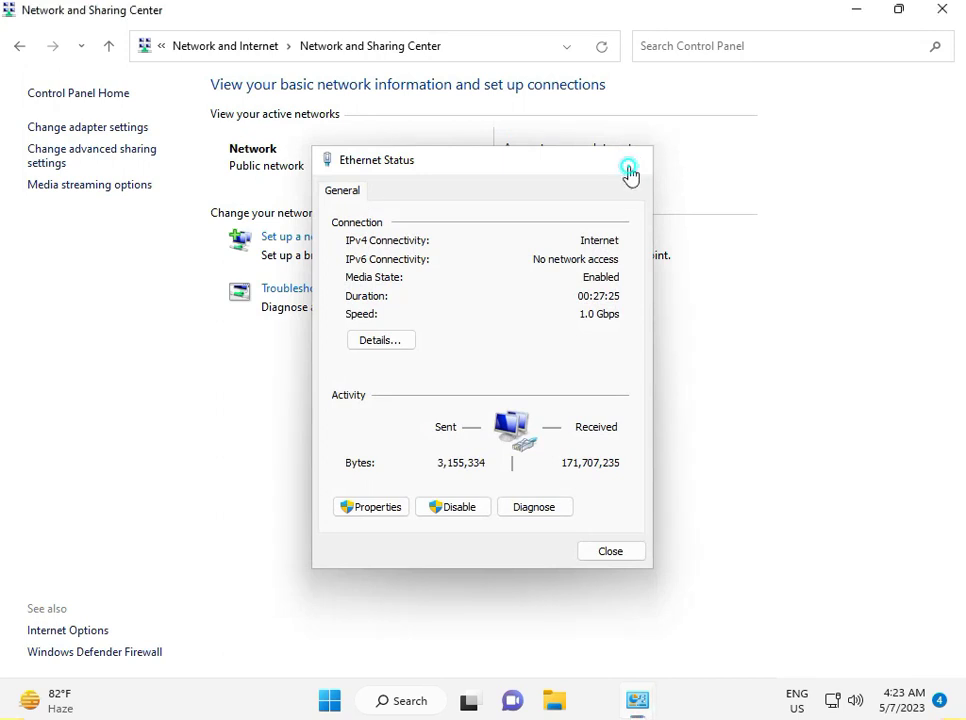
pyautogui.click(631, 172)
pyautogui.click(631, 172)
pyautogui.click(631, 170)
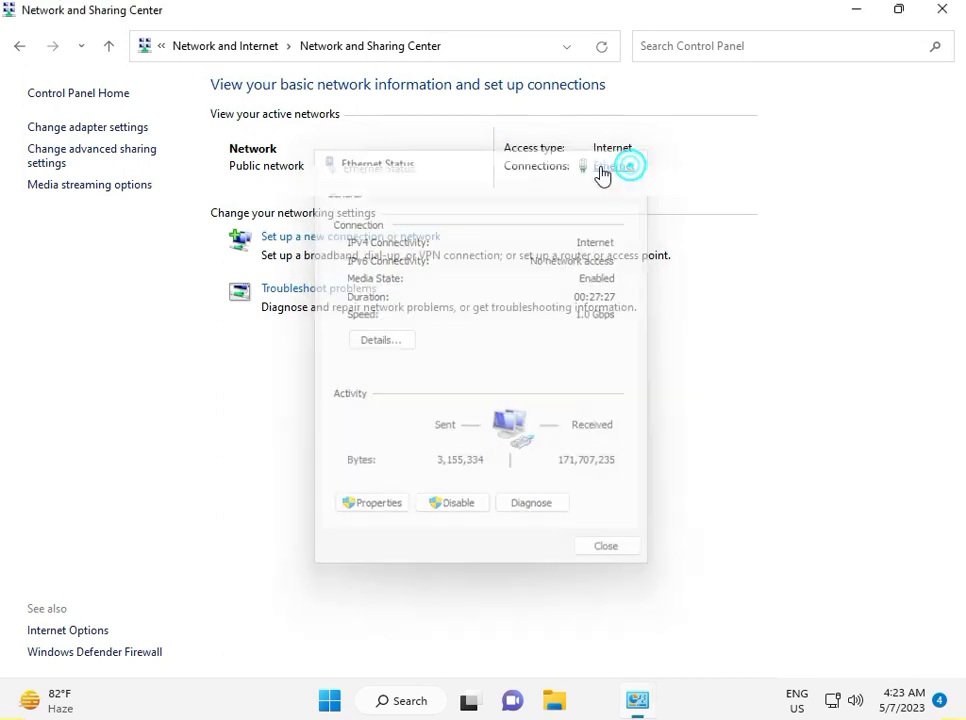
pyautogui.click(612, 168)
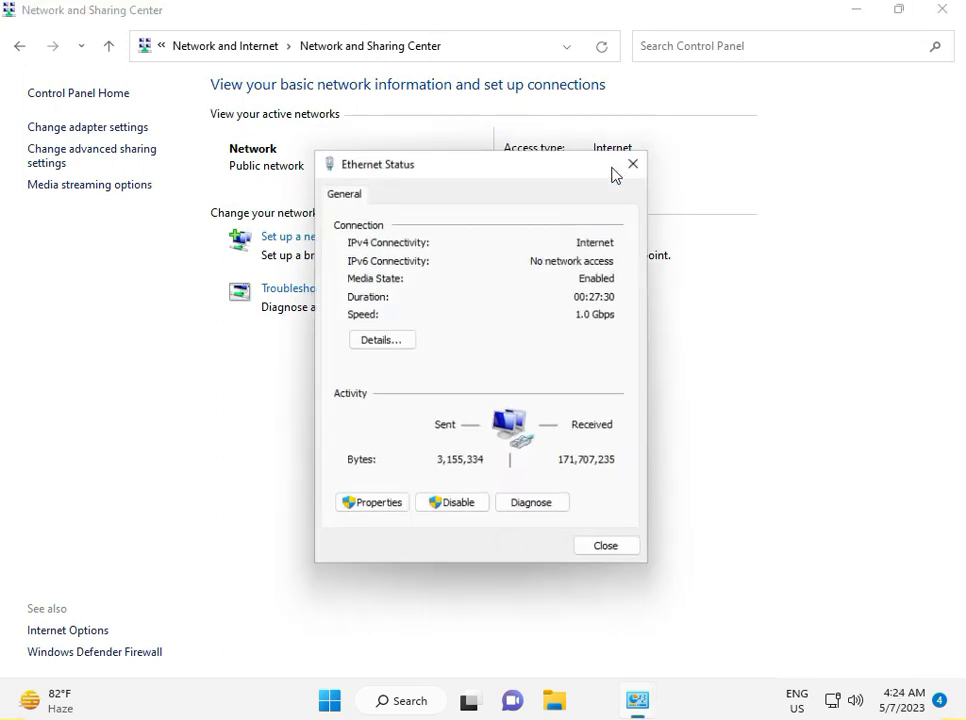
pyautogui.click(644, 159)
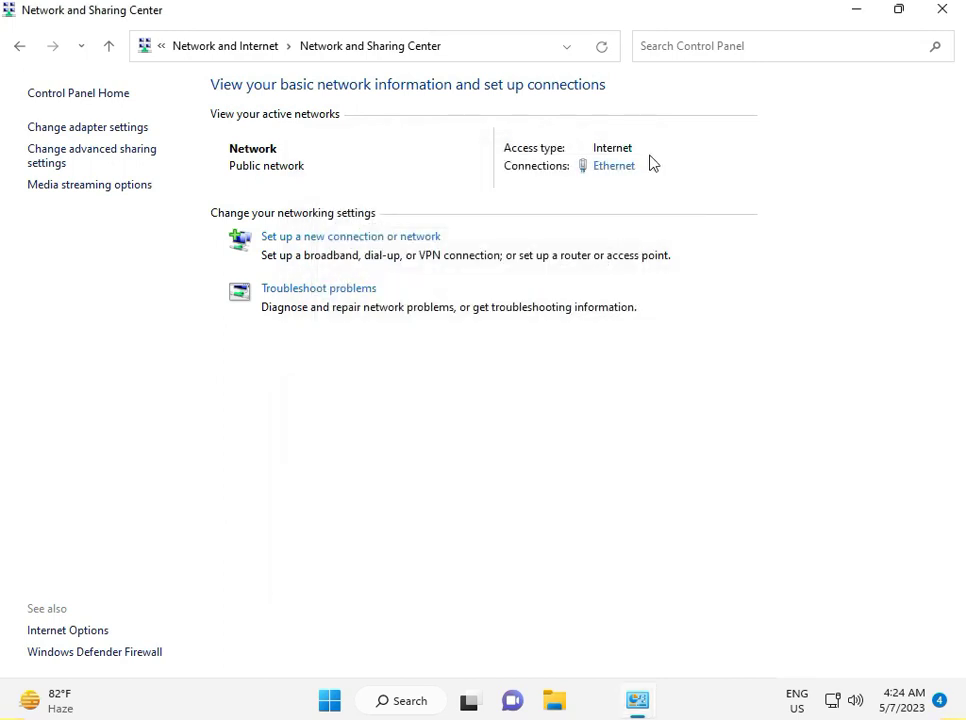
pyautogui.click(625, 168)
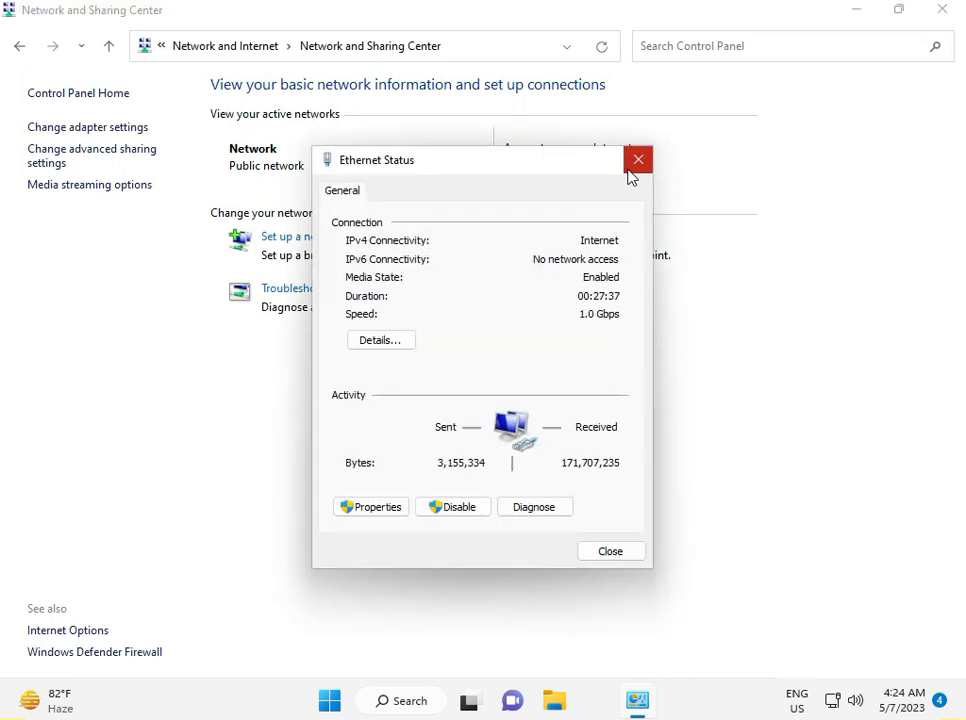
pyautogui.click(582, 320)
pyautogui.click(638, 163)
pyautogui.click(943, 12)
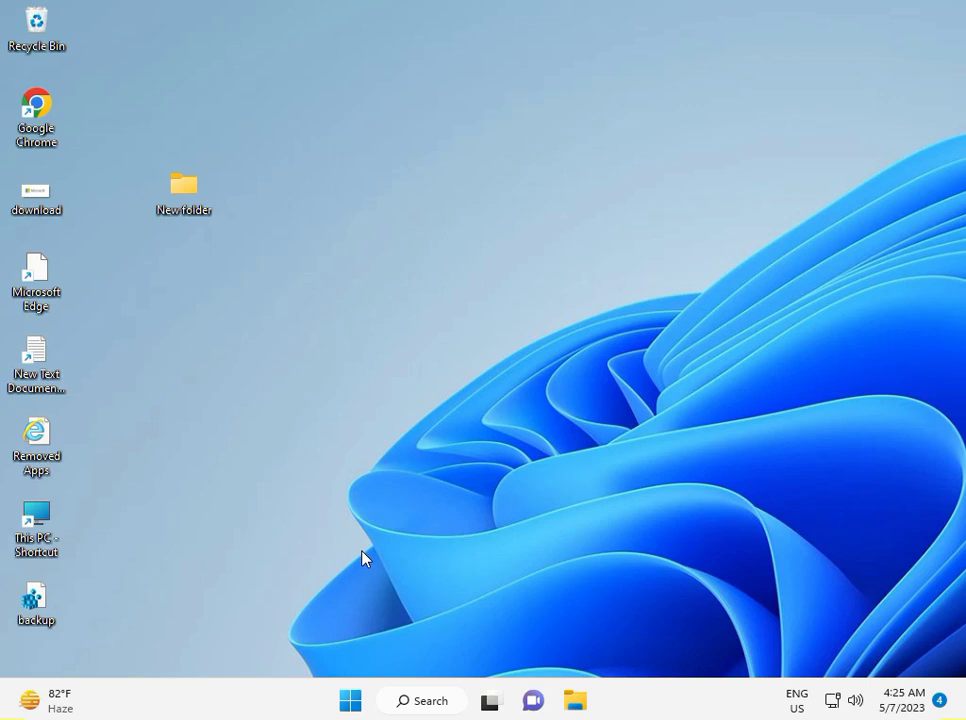
# Check the Windows Update page in Settings for available updates and close Settings.
pyautogui.click(350, 700)
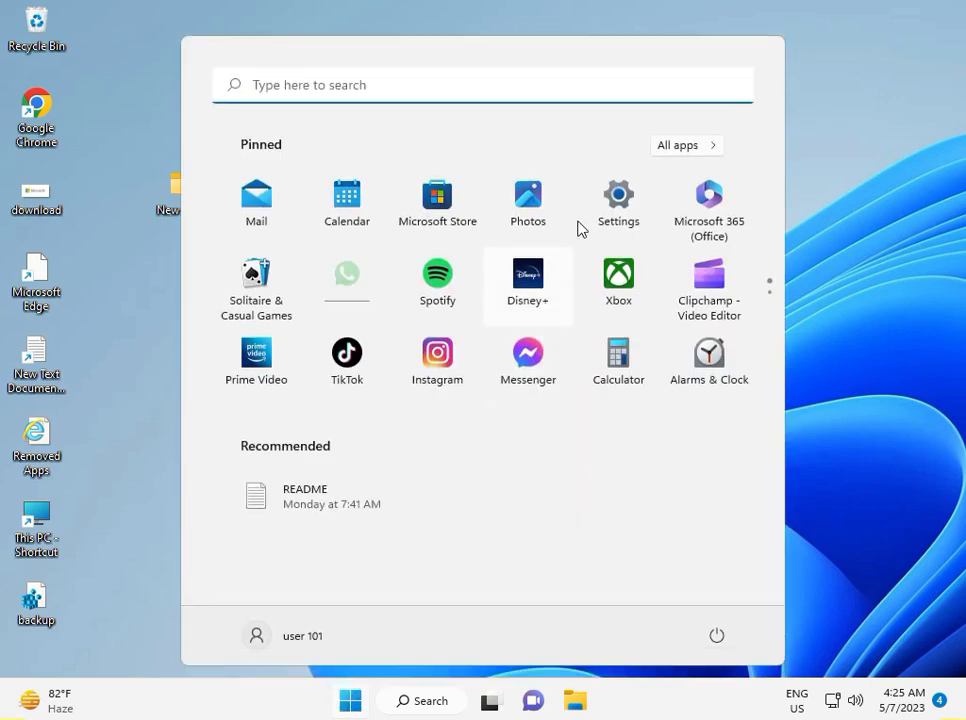
pyautogui.click(624, 204)
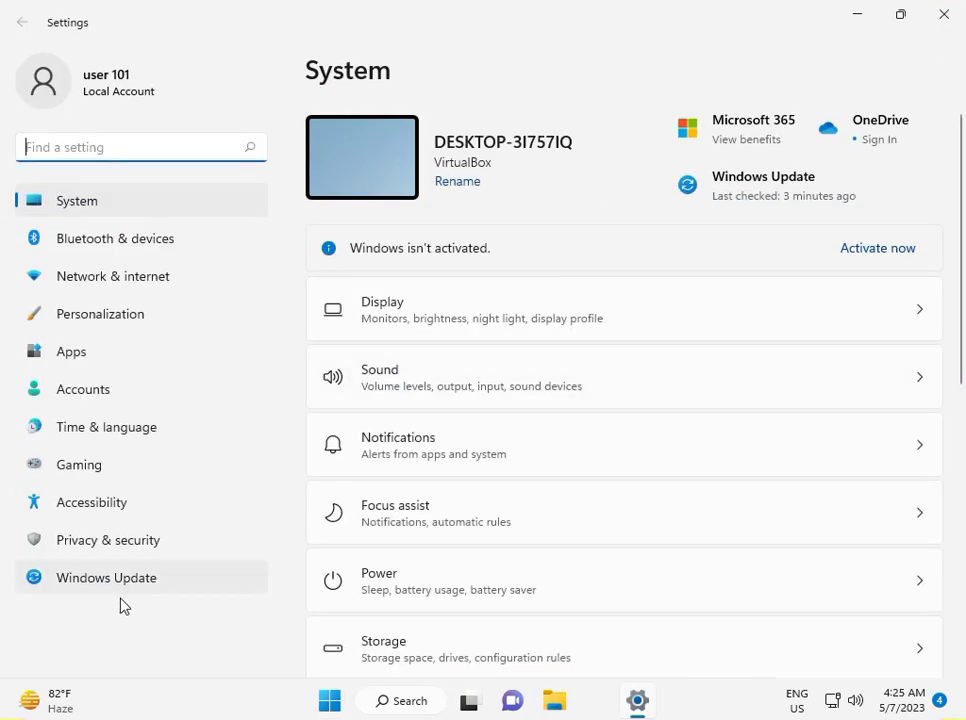
pyautogui.click(120, 590)
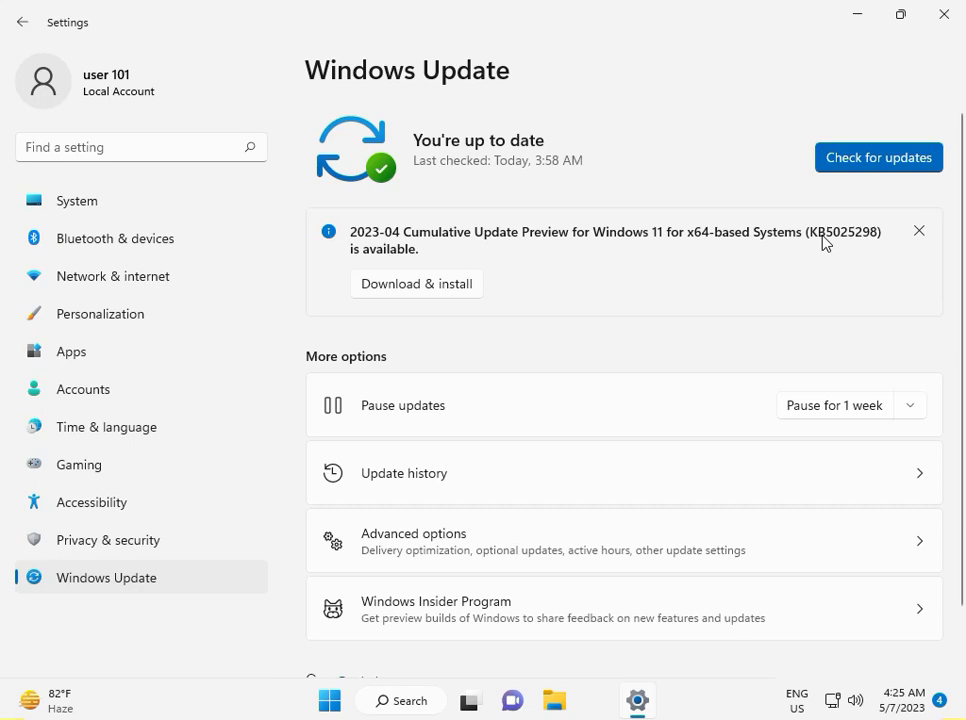
pyautogui.click(943, 14)
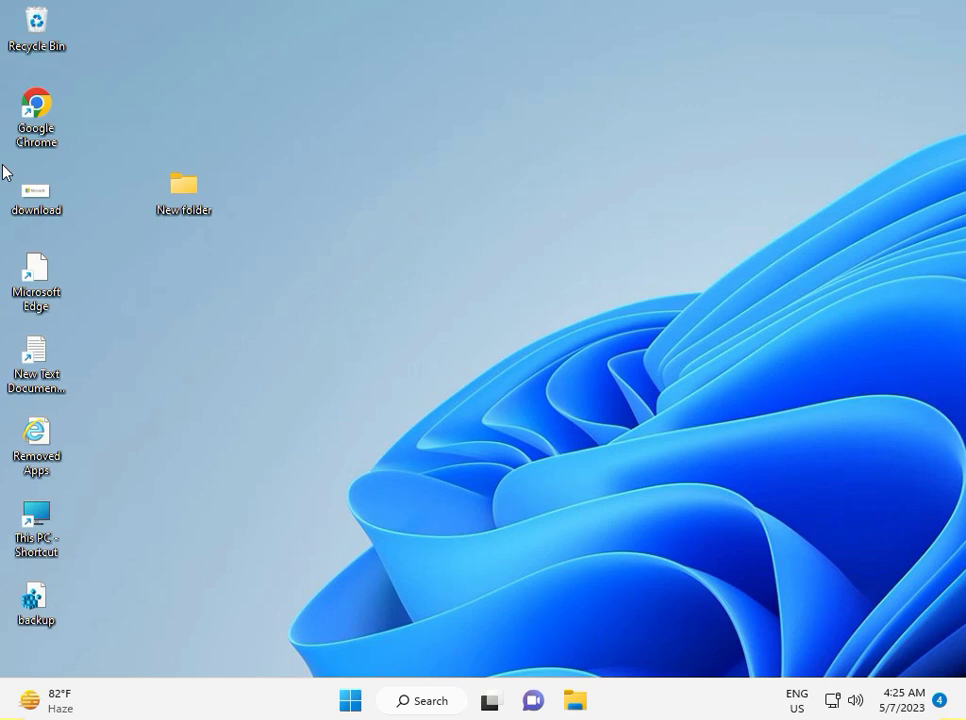
pyautogui.click(308, 452)
# Reopen Control Panel in Category view and go to its network status and tasks page.
pyautogui.click(349, 703)
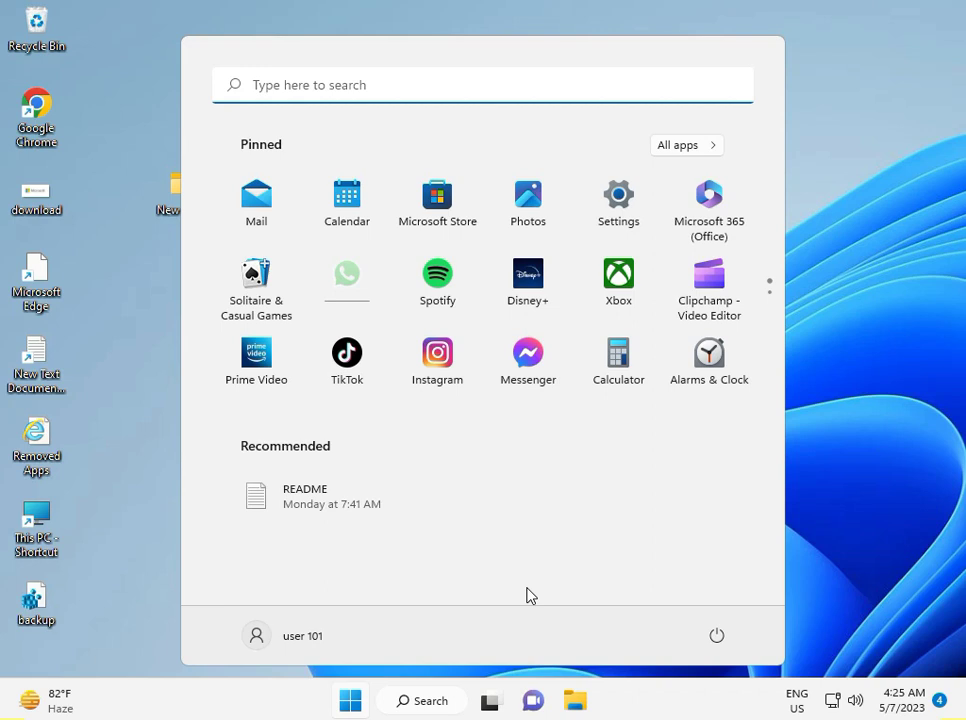
pyautogui.write('cont')
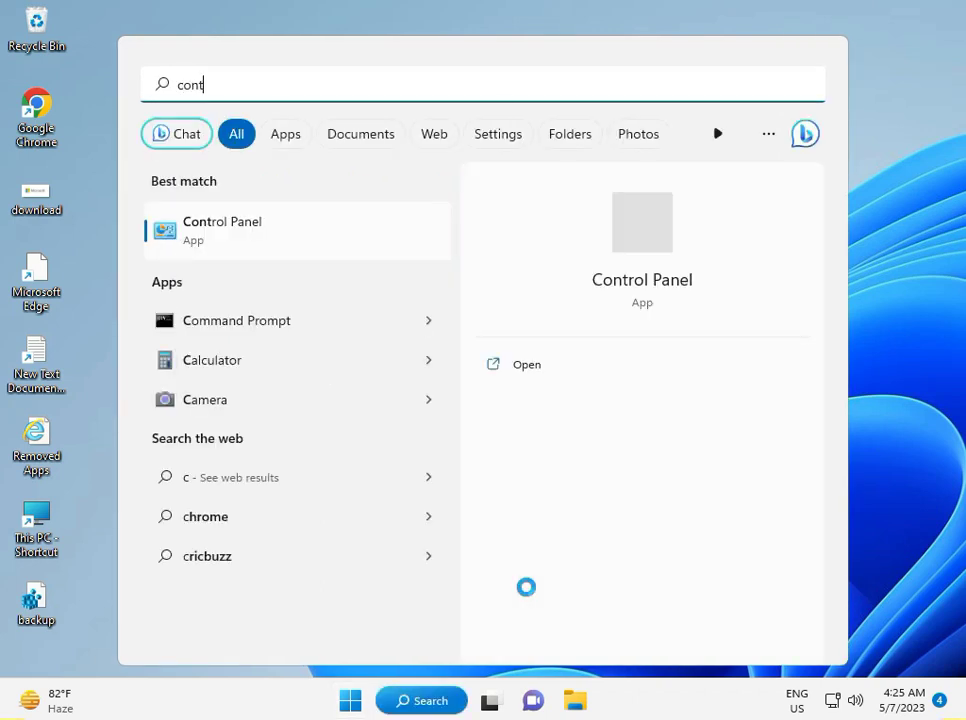
pyautogui.click(254, 244)
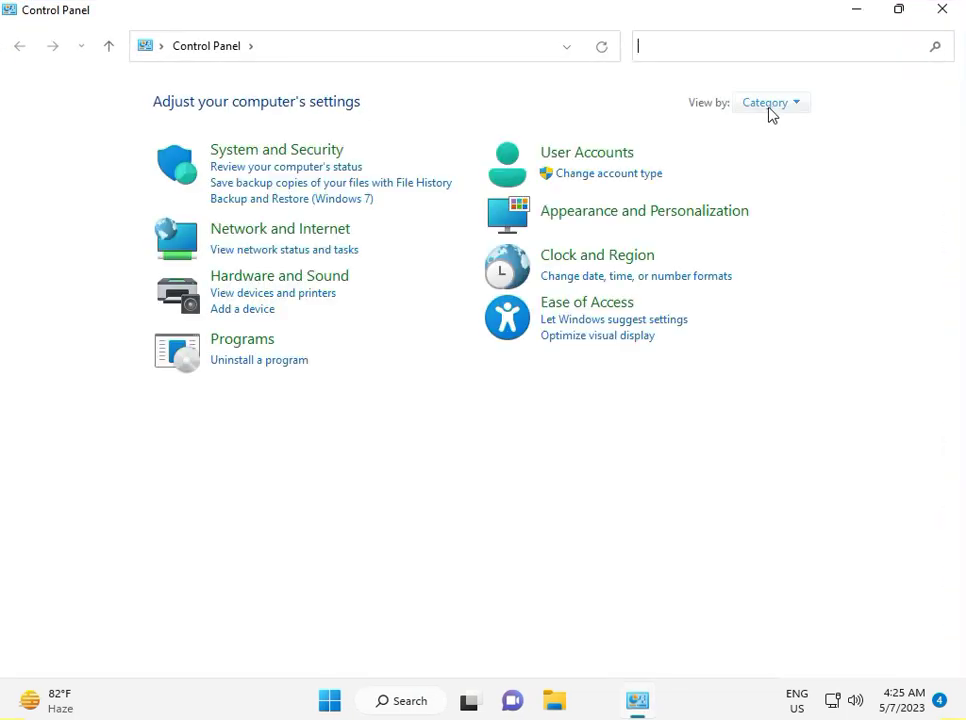
pyautogui.click(773, 105)
pyautogui.click(774, 132)
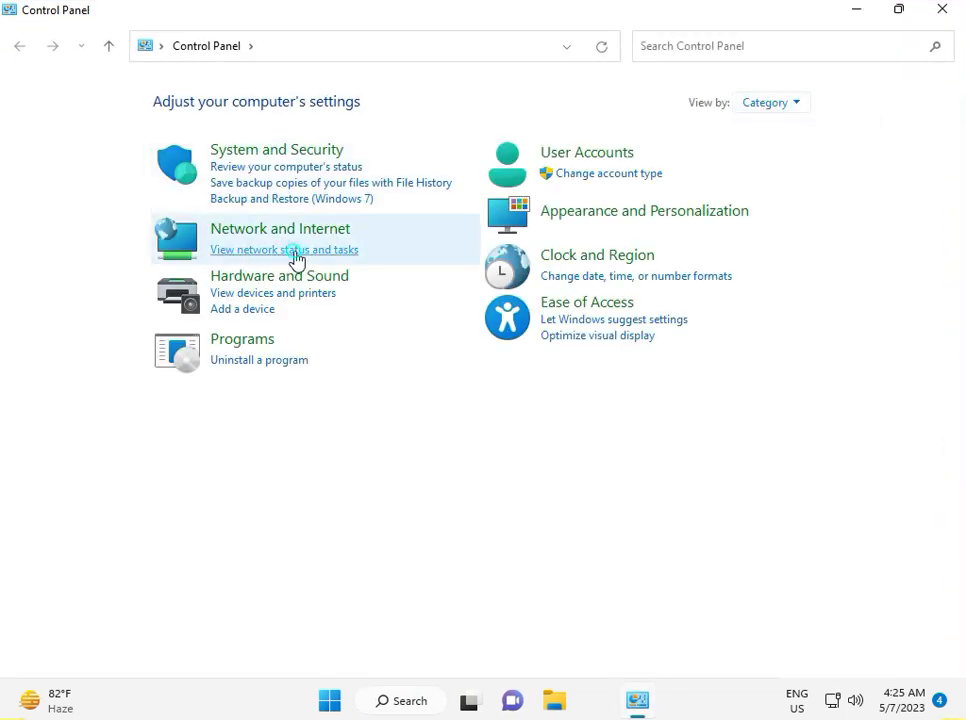
pyautogui.click(293, 250)
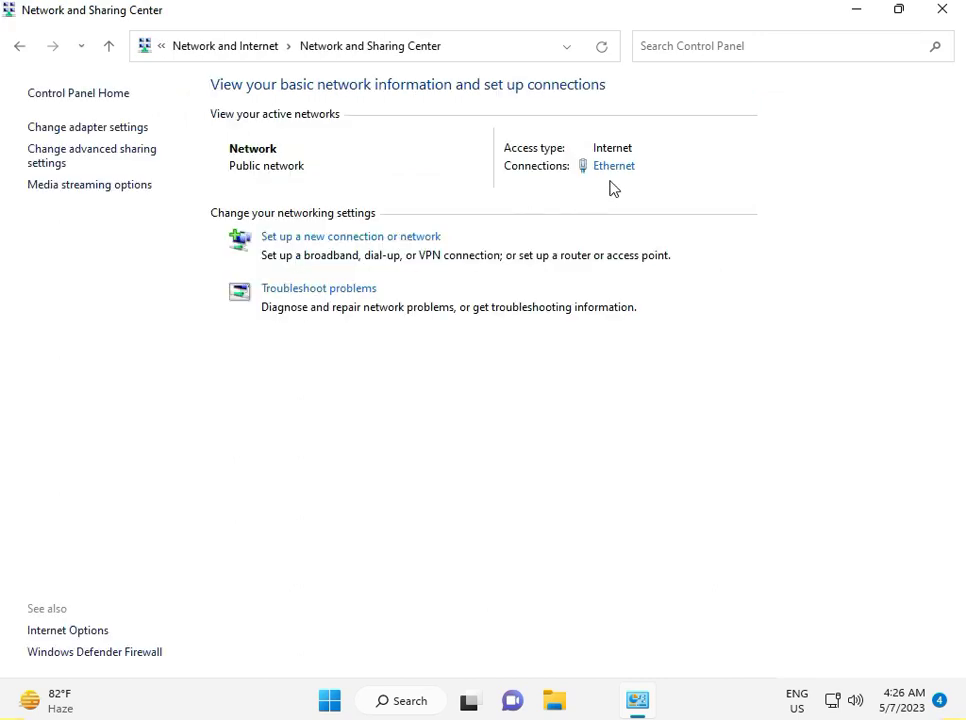
# Configure the Ethernet connection's IPv4 properties with preferred DNS server 8.8.8.8 and alternate 8.8.4.4, and close the network windows.
pyautogui.click(617, 167)
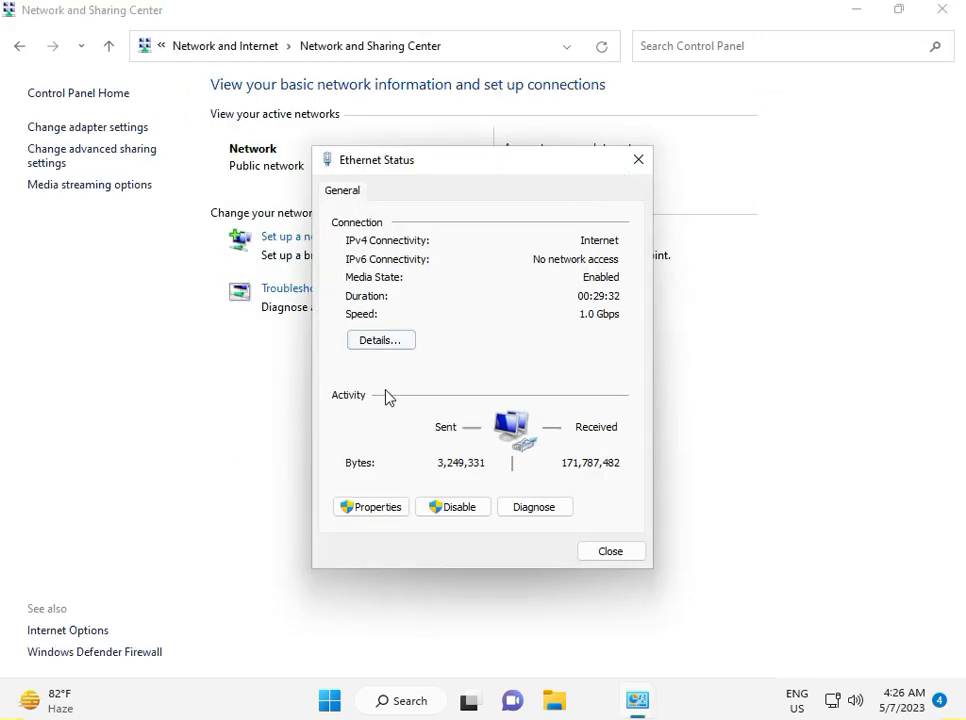
pyautogui.click(372, 510)
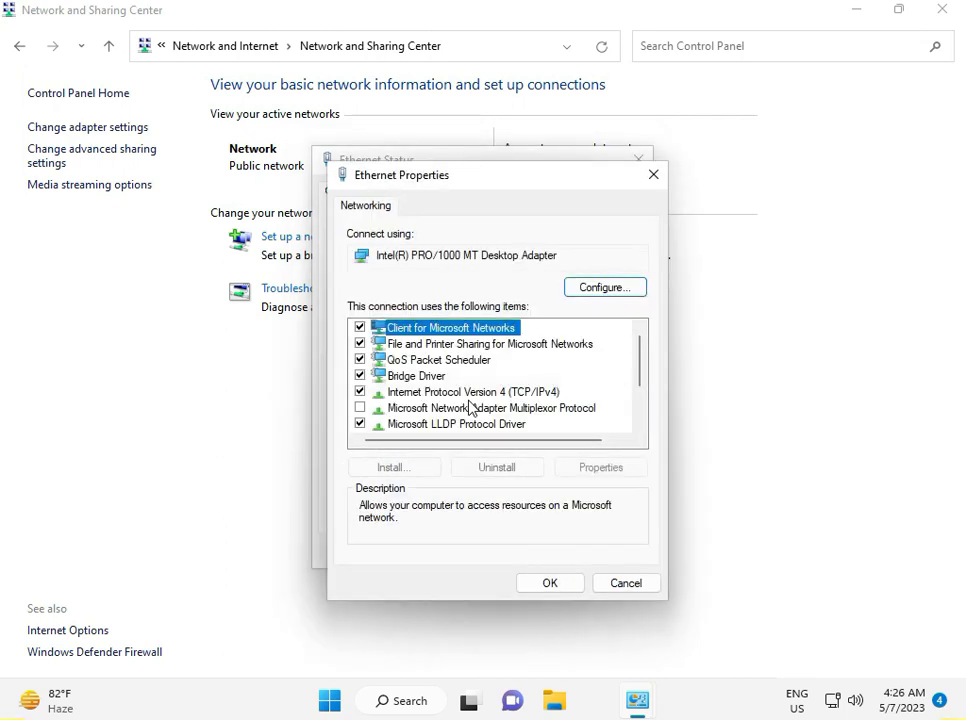
pyautogui.doubleClick(489, 392)
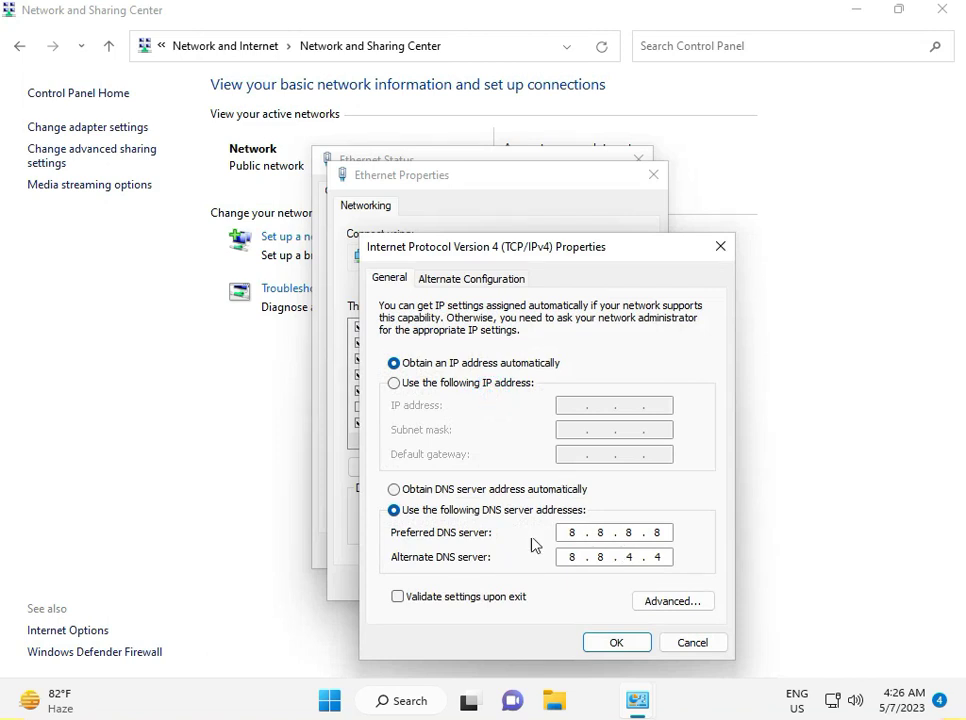
pyautogui.click(571, 532)
pyautogui.click(667, 557)
pyautogui.click(625, 644)
pyautogui.click(549, 585)
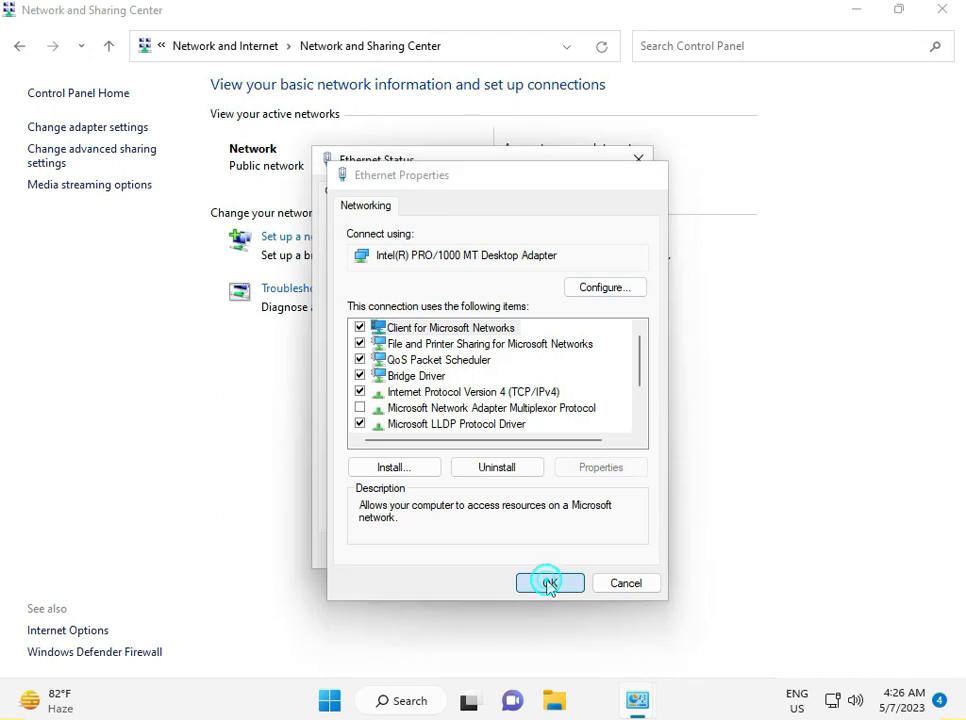
pyautogui.click(620, 553)
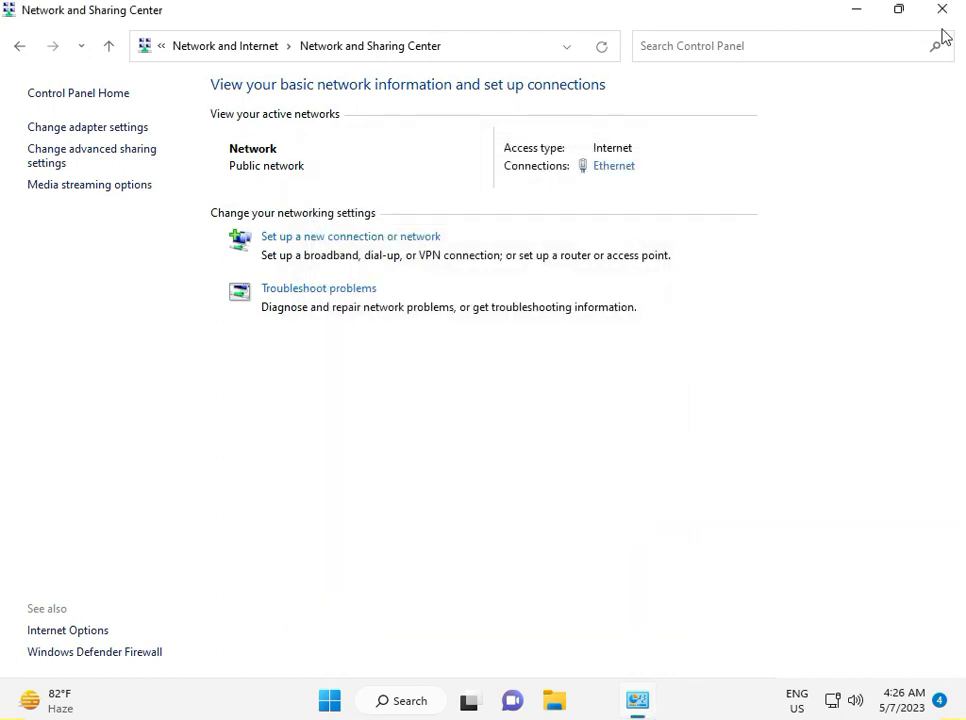
pyautogui.click(945, 12)
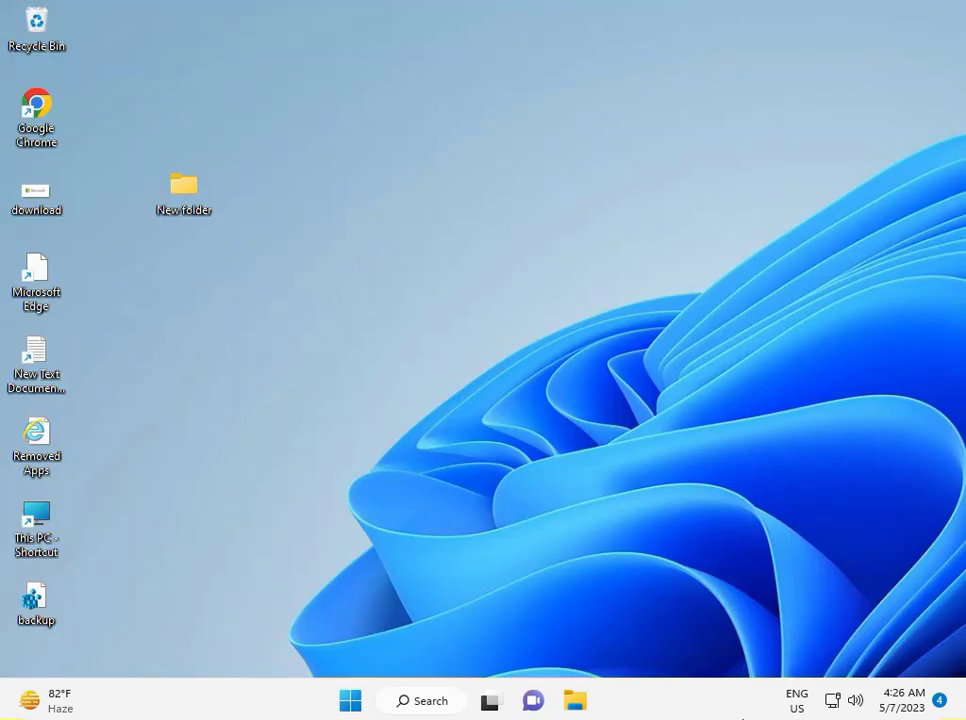